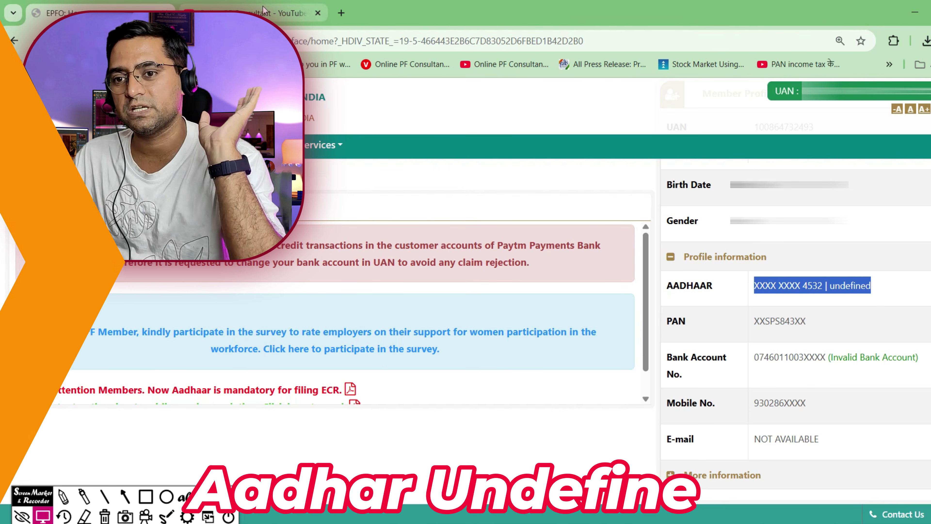
View the Online PF Consultant channel's videos on YouTube and return to the EPFO member home page.
click(235, 13)
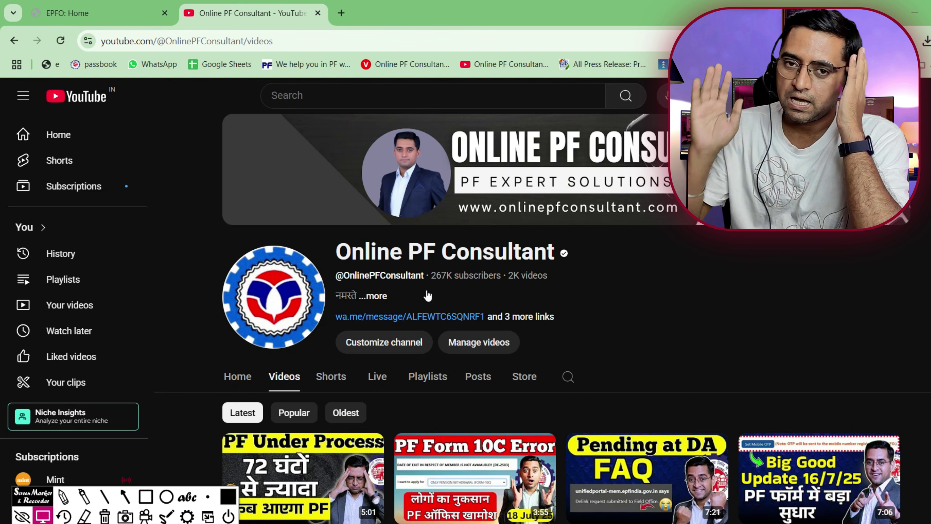
click(112, 14)
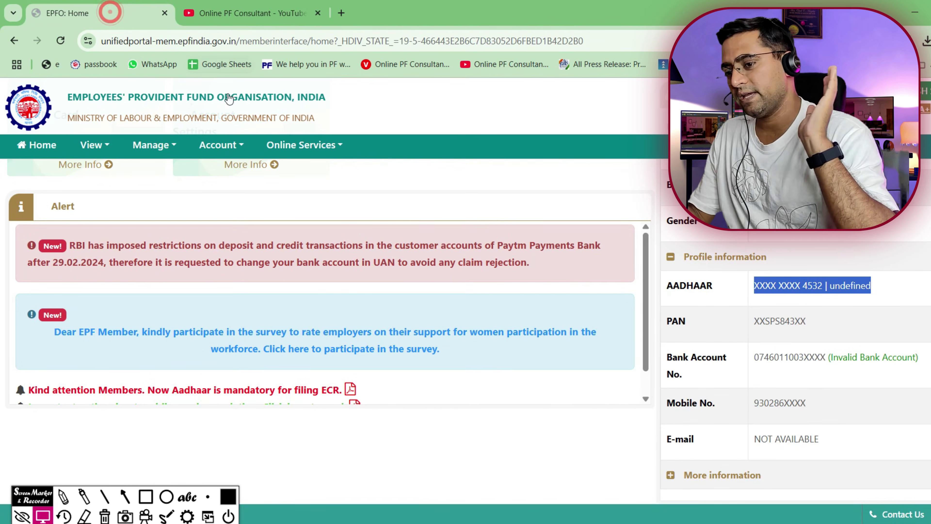
Handwrite "UAN = A" with the freehand pen above the alert messages.
click(63, 496)
mouse_move(143, 184)
mouse_down()
mouse_move(139, 209)
mouse_move(214, 171)
mouse_up()
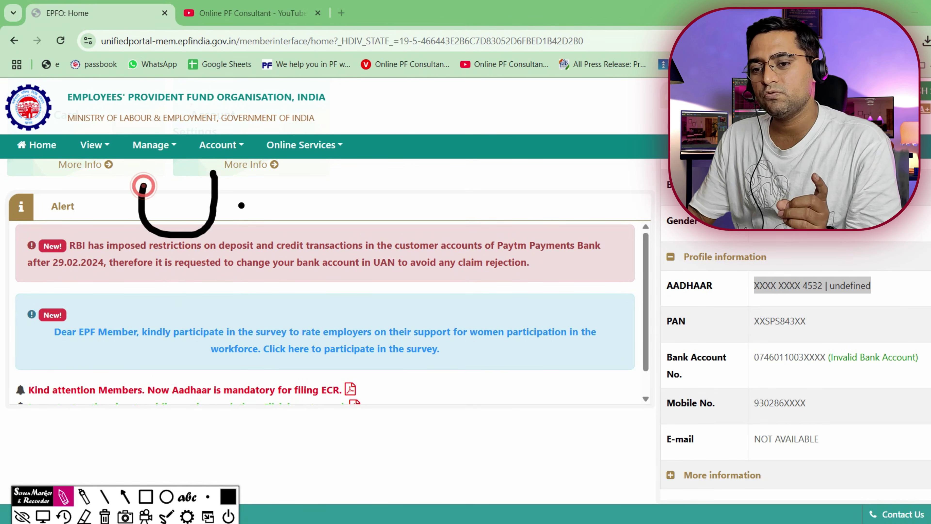
mouse_move(241, 206)
mouse_down()
mouse_move(269, 139)
mouse_move(291, 238)
mouse_move(266, 209)
mouse_move(275, 208)
mouse_up()
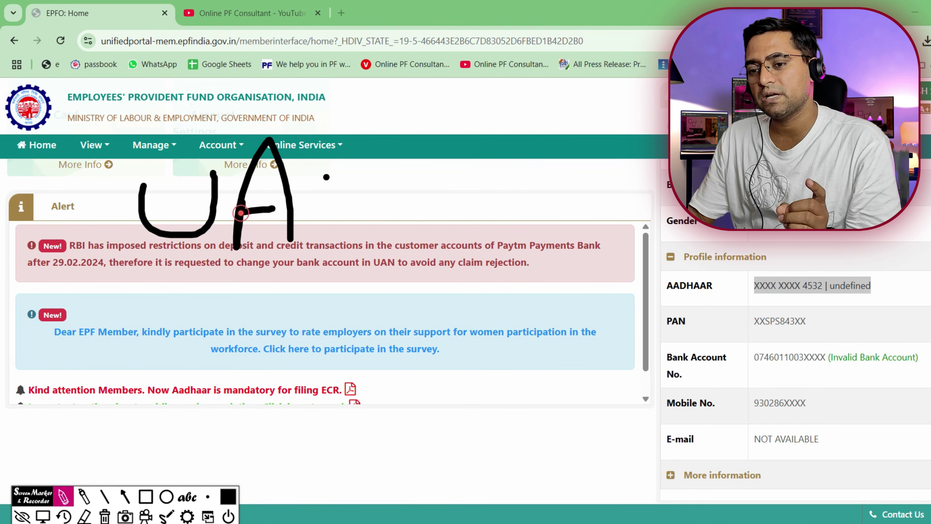
mouse_move(326, 177)
mouse_down()
mouse_move(372, 224)
mouse_move(373, 170)
mouse_move(446, 188)
mouse_up()
drag(409, 210, 458, 205)
mouse_move(501, 223)
mouse_down()
mouse_move(499, 182)
mouse_move(541, 220)
mouse_up()
drag(497, 200, 530, 194)
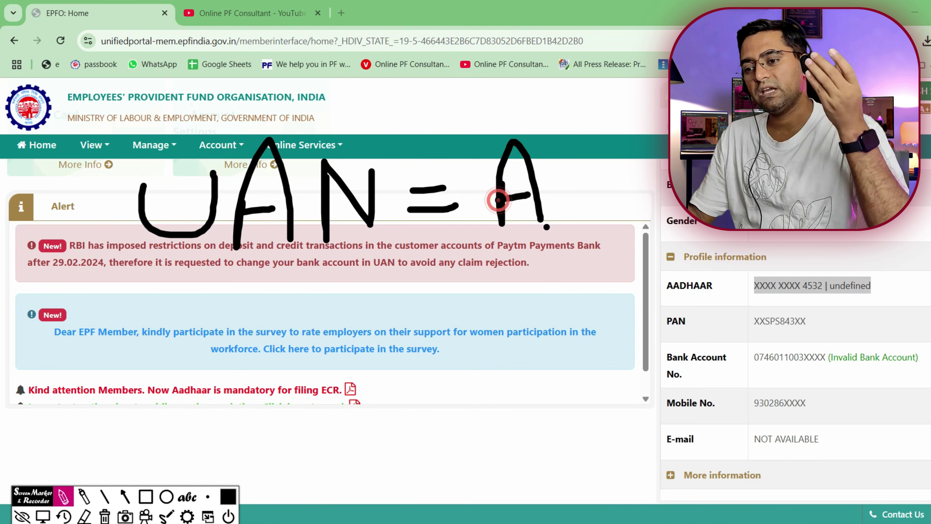
Handwrite an arrow, the letter N, another arrow and "DOB" beneath the UAN note.
mouse_move(124, 311)
mouse_down()
mouse_move(188, 308)
mouse_move(194, 325)
mouse_move(294, 326)
mouse_move(308, 266)
mouse_up()
drag(339, 304, 429, 302)
mouse_move(415, 287)
mouse_down()
mouse_move(442, 297)
mouse_move(427, 319)
mouse_up()
drag(524, 278, 525, 330)
mouse_move(506, 278)
mouse_down()
mouse_move(530, 264)
mouse_move(542, 323)
mouse_move(500, 324)
mouse_up()
click(579, 287)
mouse_move(577, 285)
mouse_down()
mouse_move(598, 295)
mouse_move(574, 283)
mouse_up()
mouse_move(614, 264)
mouse_down()
mouse_move(619, 309)
mouse_move(624, 291)
mouse_move(649, 304)
mouse_move(597, 313)
mouse_up()
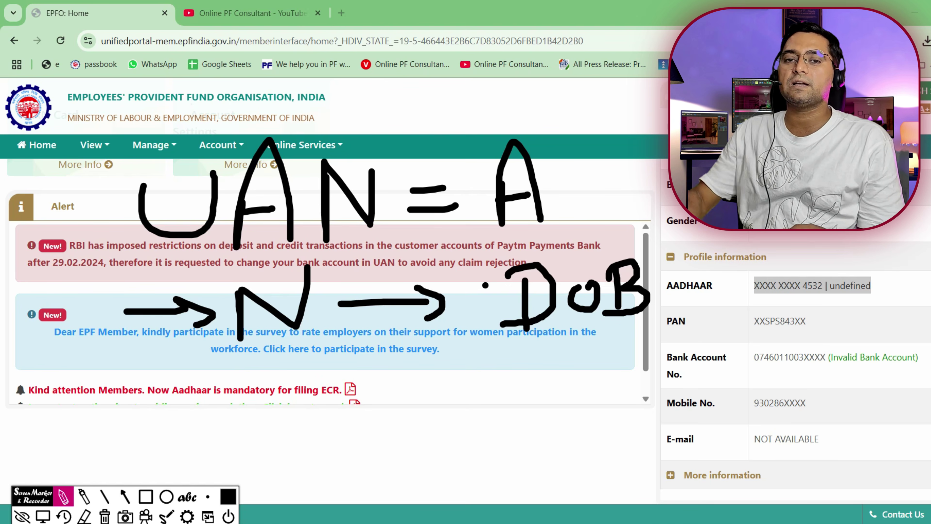
Underline AADHAAR and box its "undefined" value with the pen, clear all drawings and restore the normal cursor.
drag(663, 297, 716, 296)
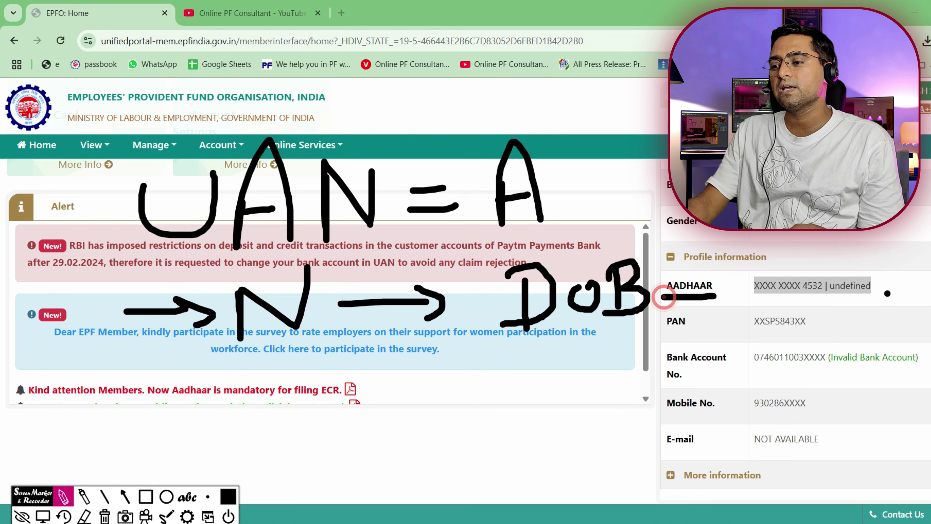
mouse_move(831, 299)
mouse_down()
mouse_move(894, 297)
mouse_move(891, 260)
mouse_move(816, 264)
mouse_move(820, 305)
mouse_move(858, 304)
mouse_up()
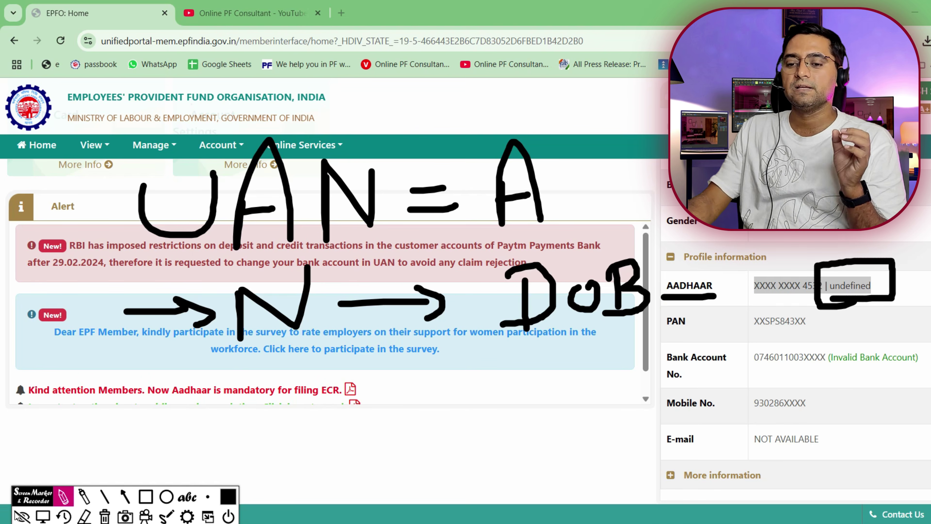
click(105, 516)
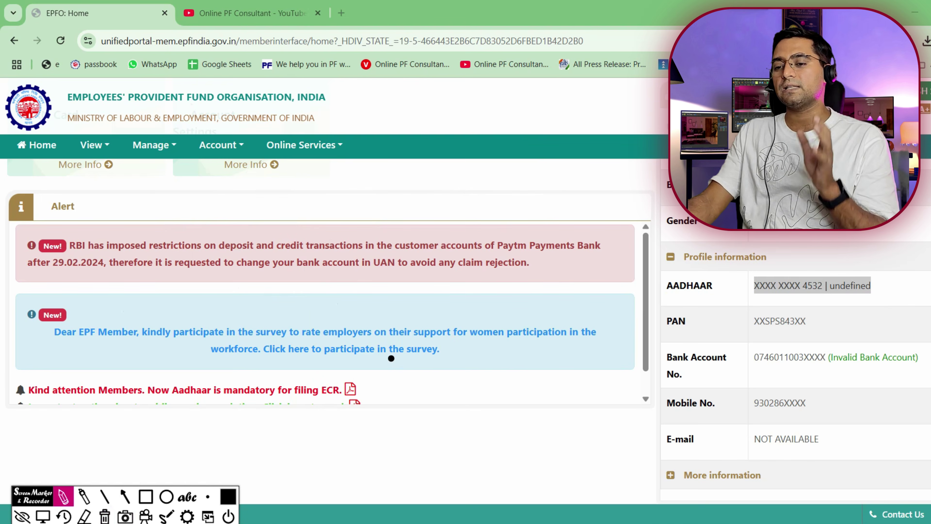
click(41, 516)
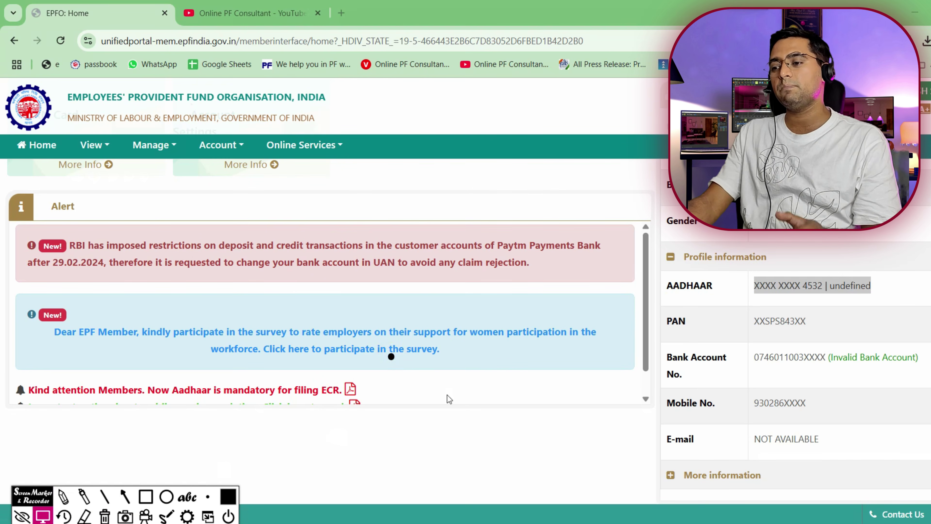
Select only the word "undefined" in the AADHAAR row of the profile information.
click(873, 297)
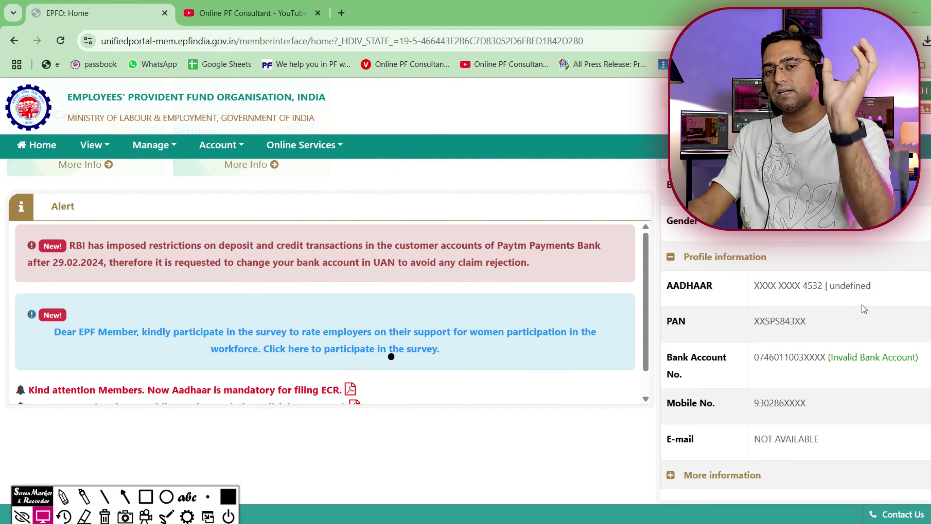
drag(831, 291, 870, 290)
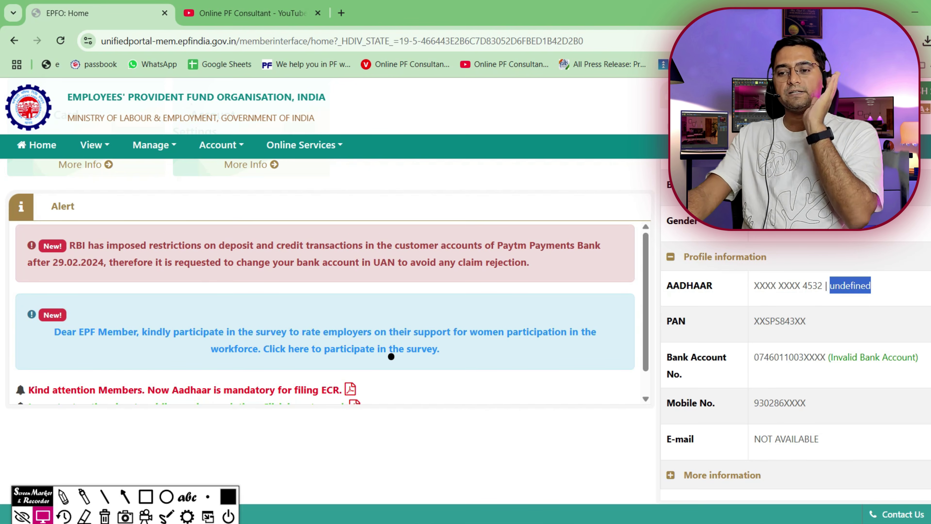
Sketch an arrow and two large letters over the alert area with the pen, and clear the drawings.
click(63, 496)
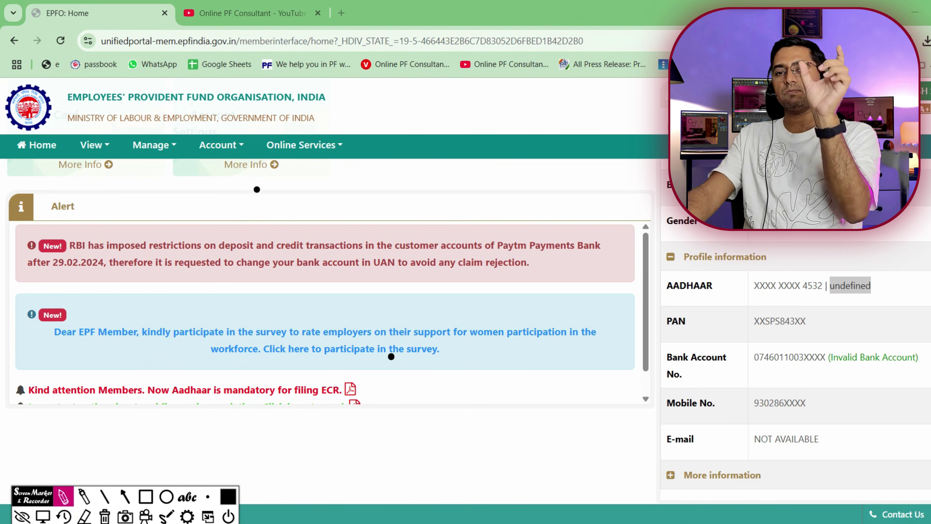
mouse_move(151, 192)
mouse_down()
mouse_move(176, 182)
mouse_move(202, 195)
mouse_move(183, 206)
mouse_up()
mouse_move(233, 185)
mouse_down()
mouse_move(235, 209)
mouse_move(265, 205)
mouse_move(263, 195)
mouse_up()
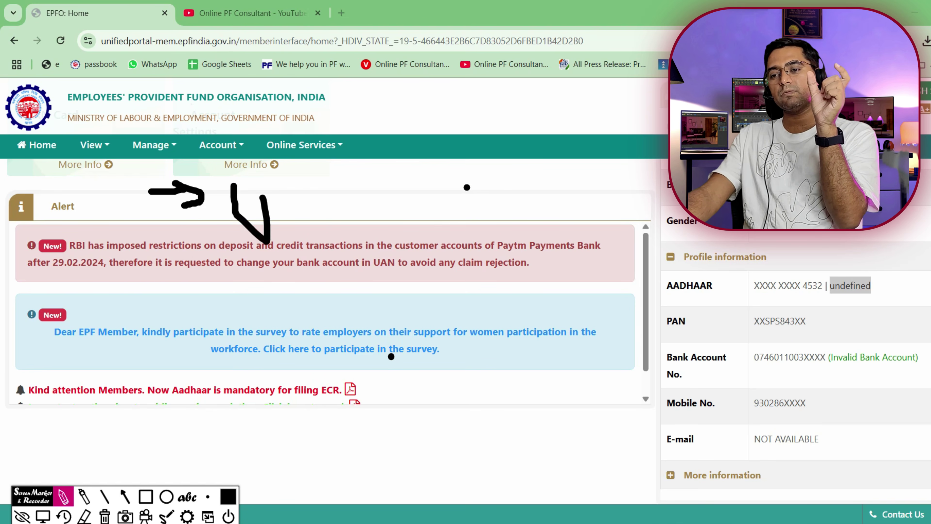
drag(467, 187, 469, 259)
mouse_move(440, 198)
mouse_down()
mouse_move(515, 272)
mouse_move(394, 272)
mouse_up()
click(439, 198)
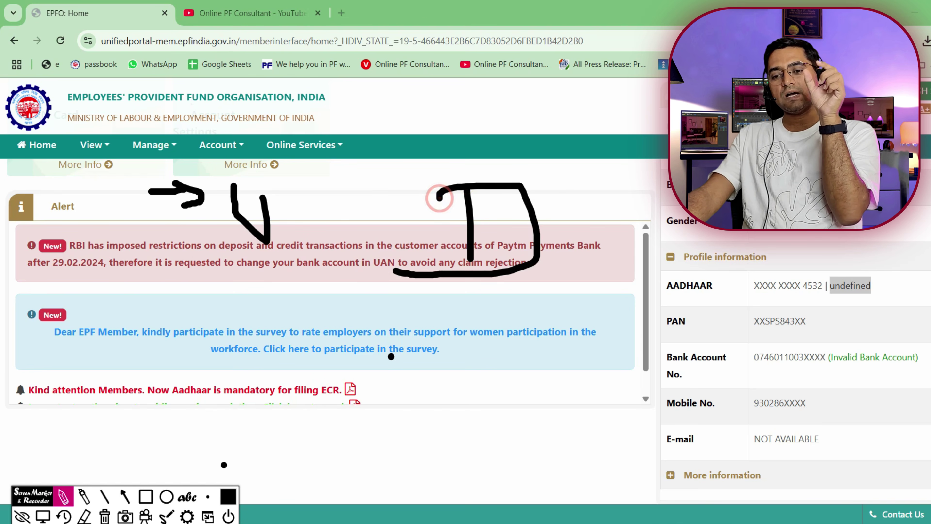
click(105, 516)
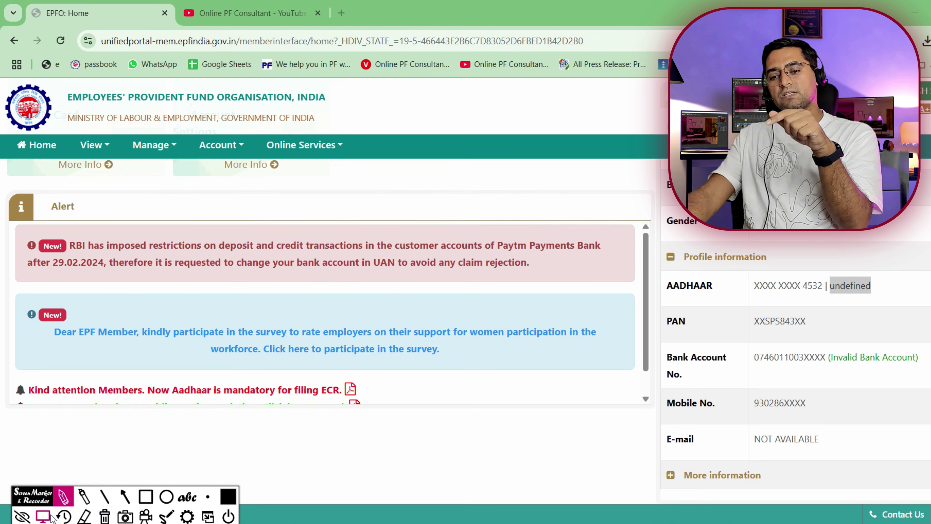
click(47, 517)
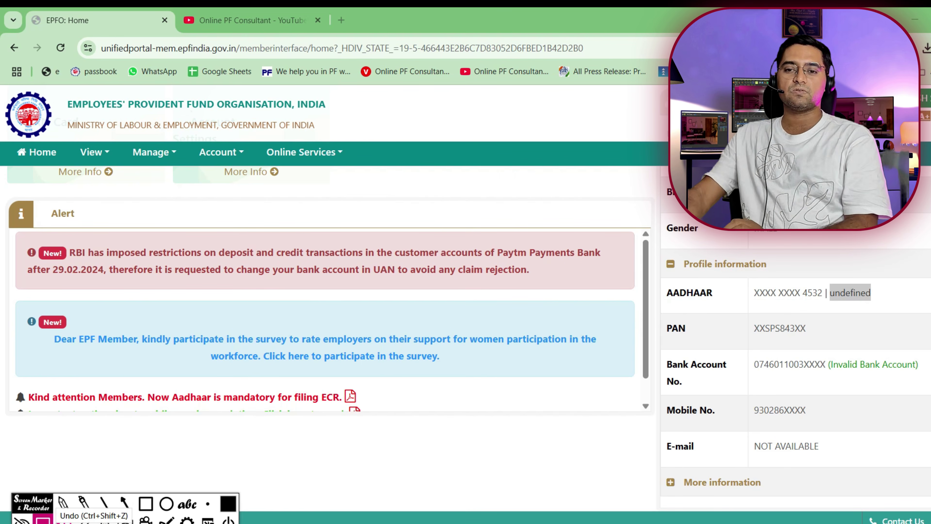
Open the Joint Declaration page and circle the Name entity in the processed request, clearing the mark again.
click(154, 151)
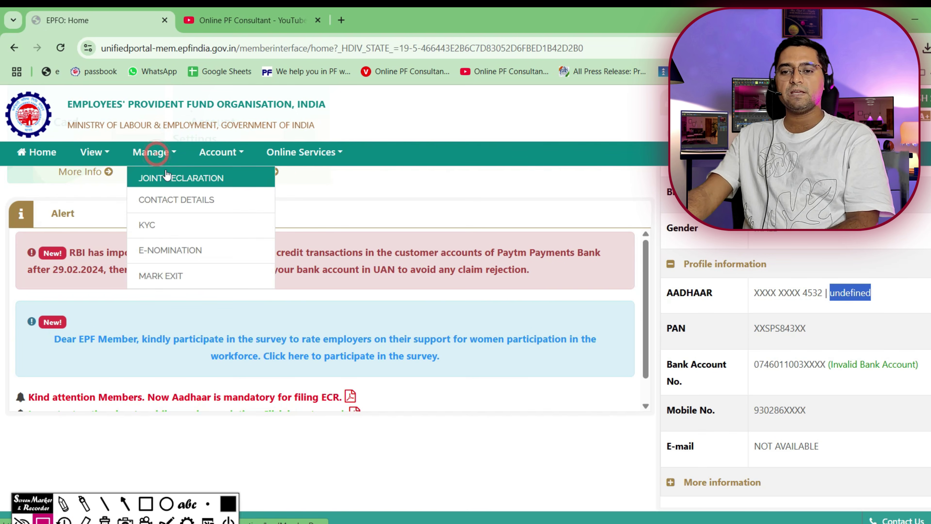
click(166, 176)
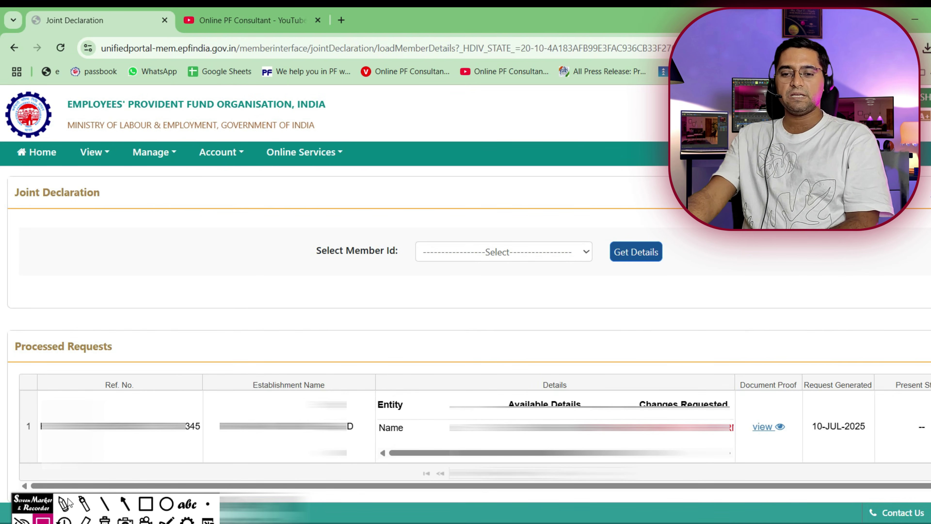
click(63, 504)
mouse_move(387, 445)
mouse_down()
mouse_move(377, 398)
mouse_move(393, 388)
mouse_move(405, 425)
mouse_move(381, 454)
mouse_up()
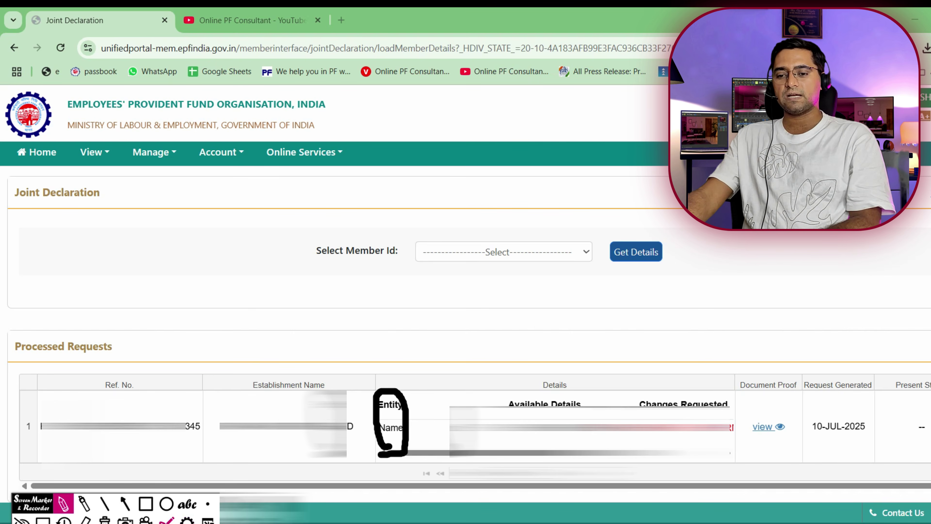
click(104, 520)
click(42, 520)
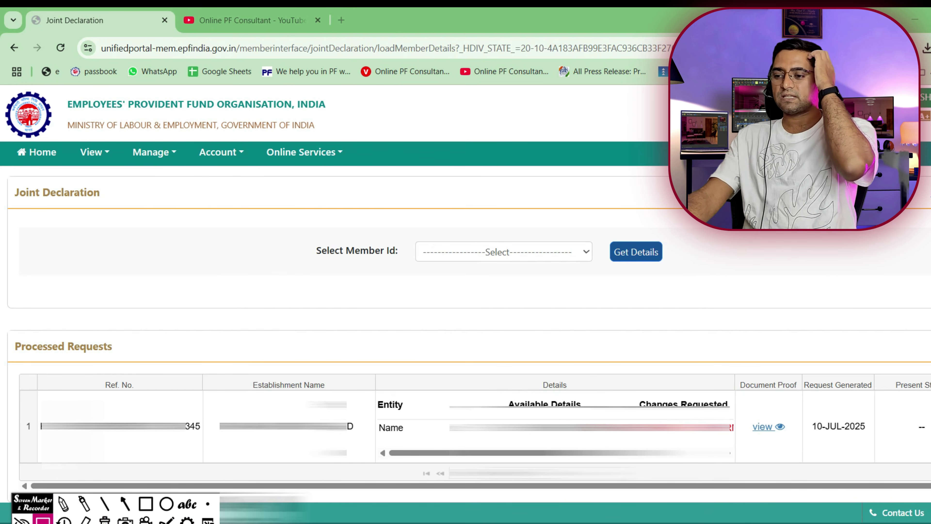
Examine the requested change and approve status in the details of the processed Joint Declaration request.
drag(770, 486, 779, 486)
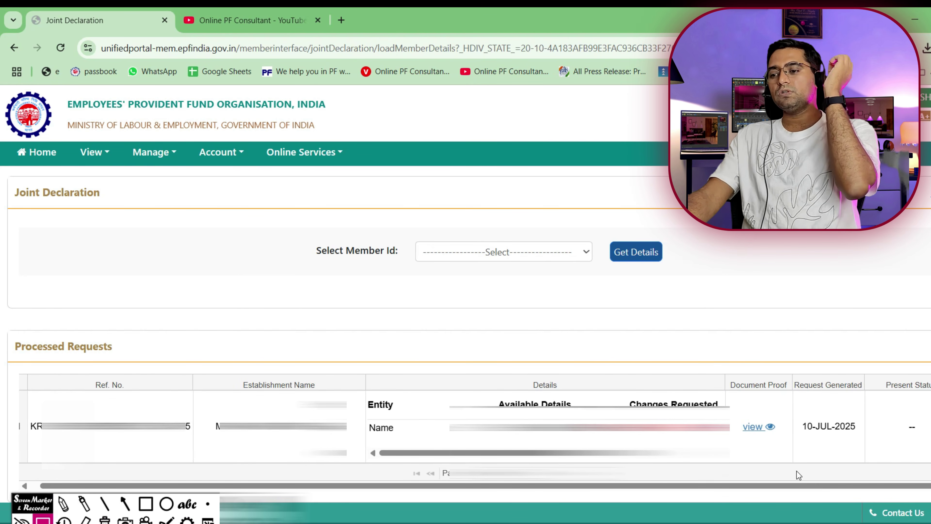
scroll(542, 428, right, 5)
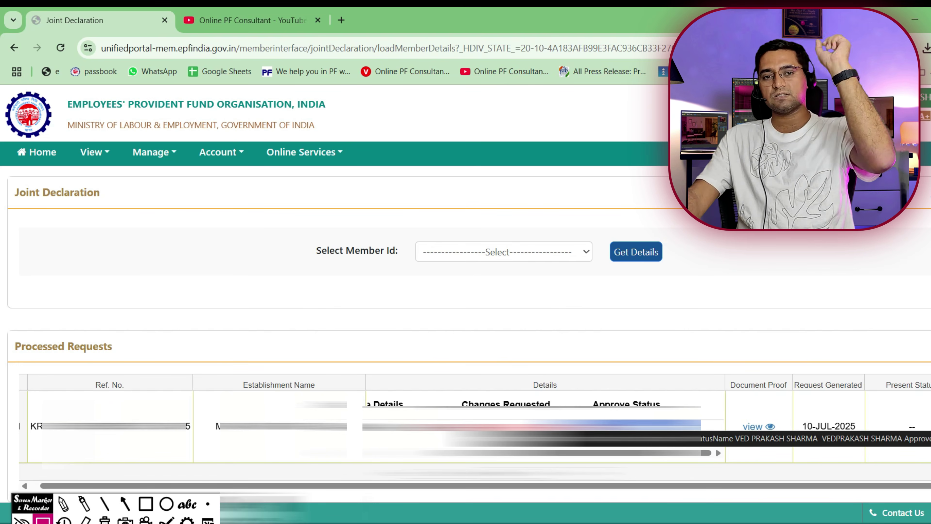
Open the member's Service History and select the DOJ EPF date.
click(96, 151)
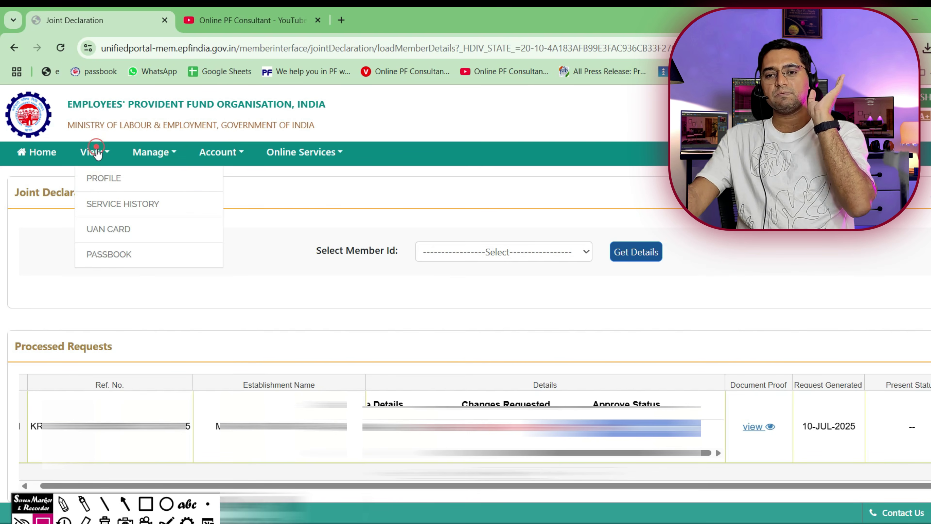
click(122, 204)
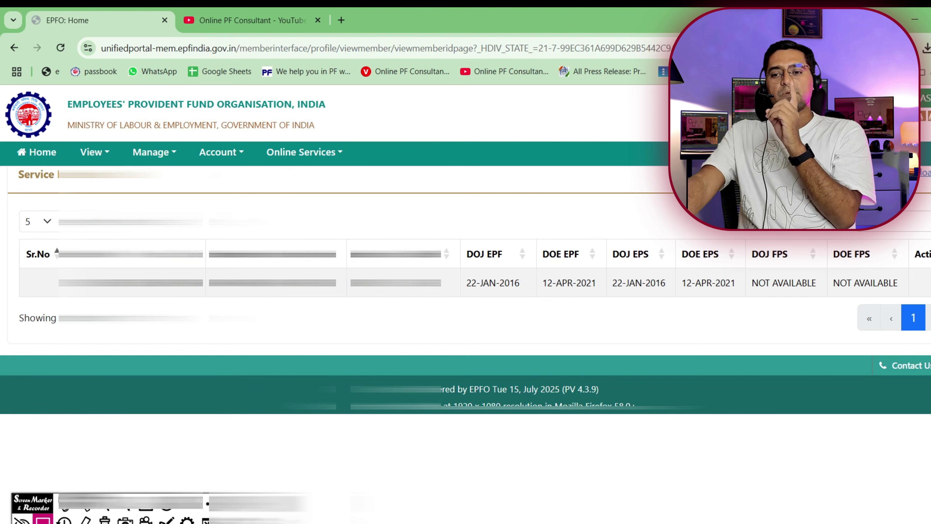
triple_click(494, 283)
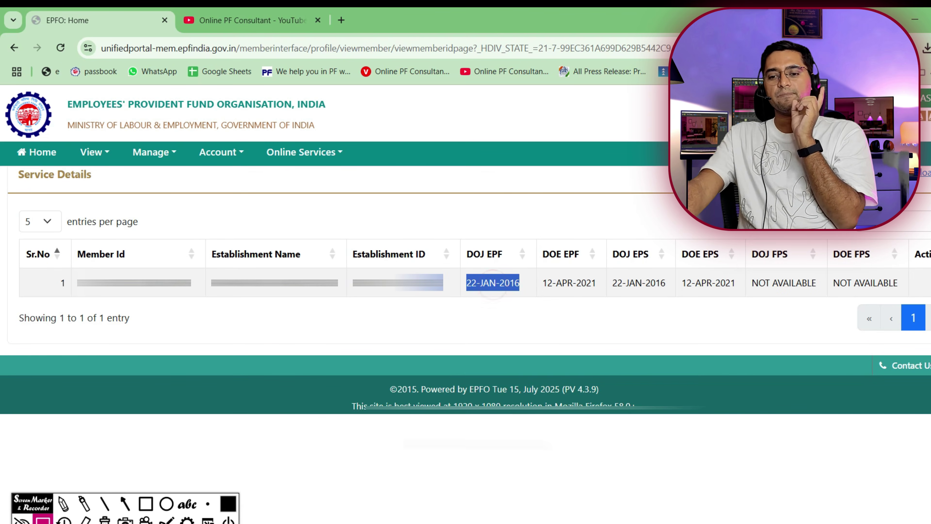
Handwrite a date starting "1/10/20" with the pen above the DOJ EPF column.
click(63, 504)
drag(477, 185, 484, 220)
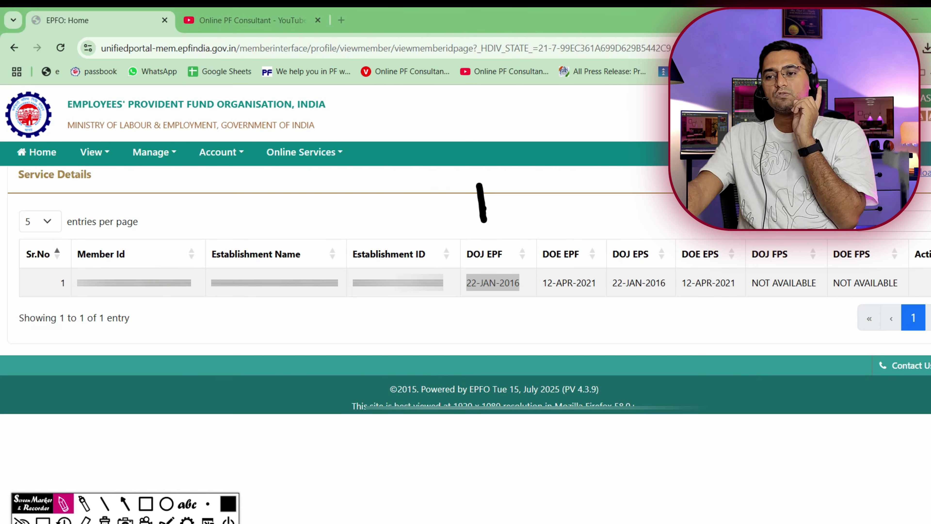
drag(513, 163, 512, 239)
drag(528, 183, 538, 227)
mouse_move(550, 191)
mouse_down()
mouse_move(567, 222)
mouse_move(536, 183)
mouse_up()
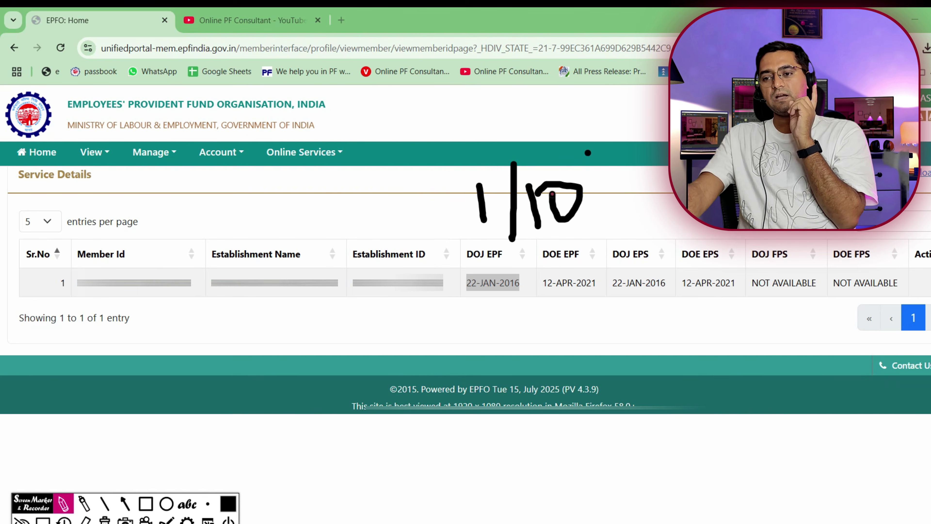
drag(588, 152, 589, 211)
drag(615, 166, 675, 223)
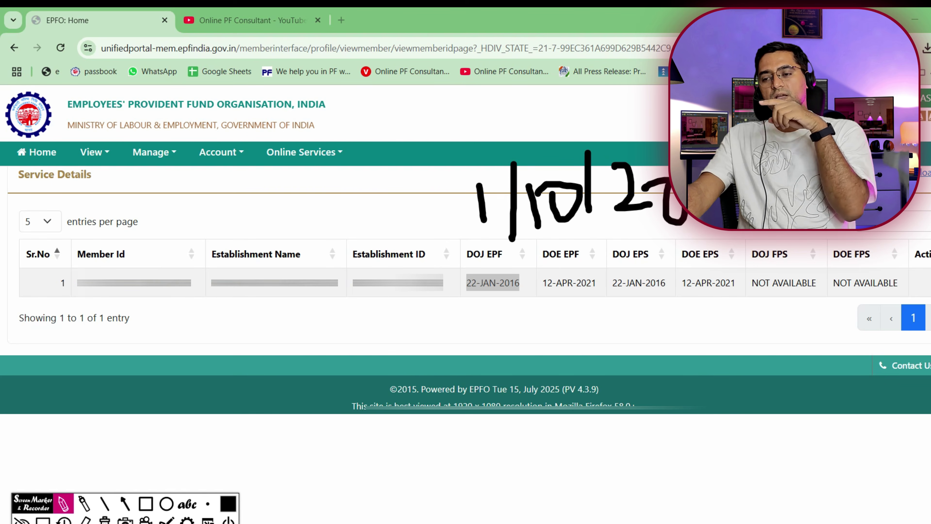
Draw arrow strokes before and after the handwritten date, clear all drawings and restore the normal cursor.
mouse_move(636, 170)
mouse_down()
mouse_move(627, 152)
mouse_move(355, 171)
mouse_move(375, 187)
mouse_move(413, 190)
mouse_up()
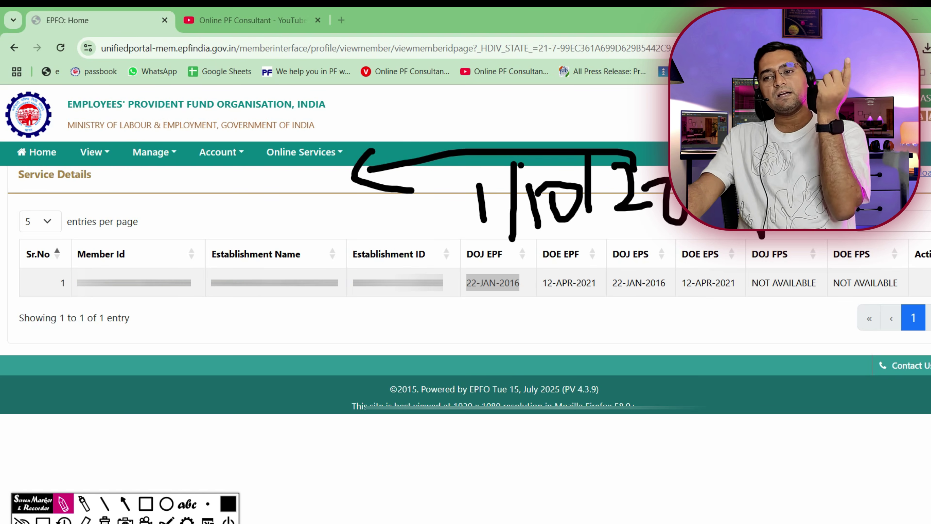
mouse_move(625, 159)
mouse_down()
mouse_move(638, 135)
mouse_move(669, 117)
mouse_up()
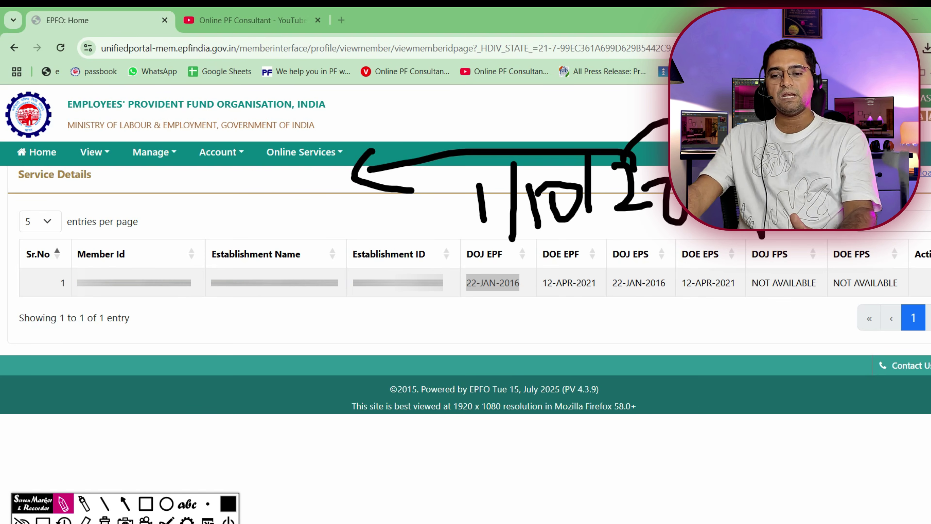
click(104, 520)
click(42, 520)
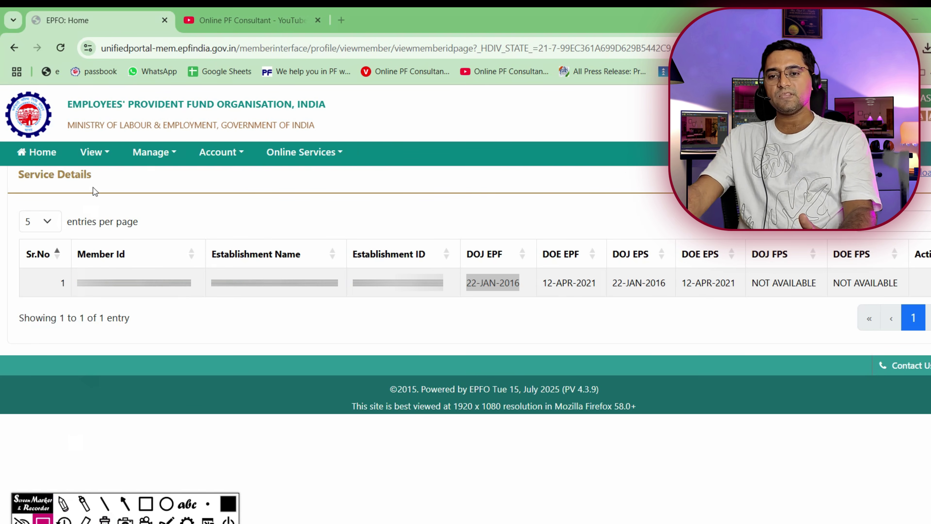
Open the Joint Declaration page, choose the member ID and get its details.
click(164, 151)
click(185, 176)
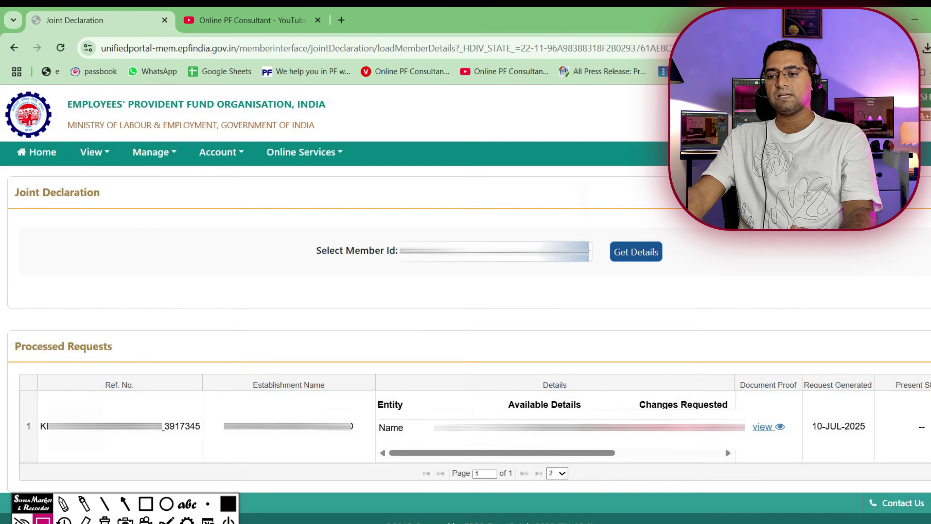
click(589, 250)
click(564, 288)
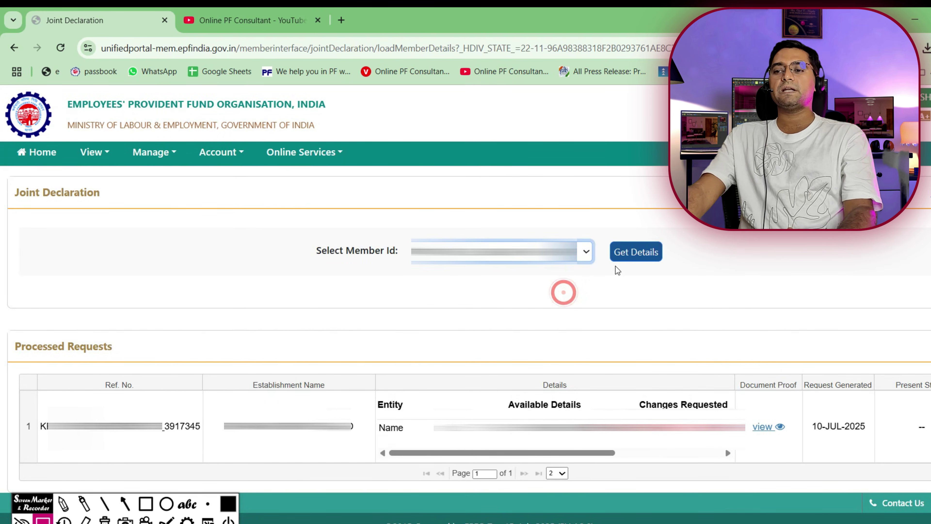
click(645, 253)
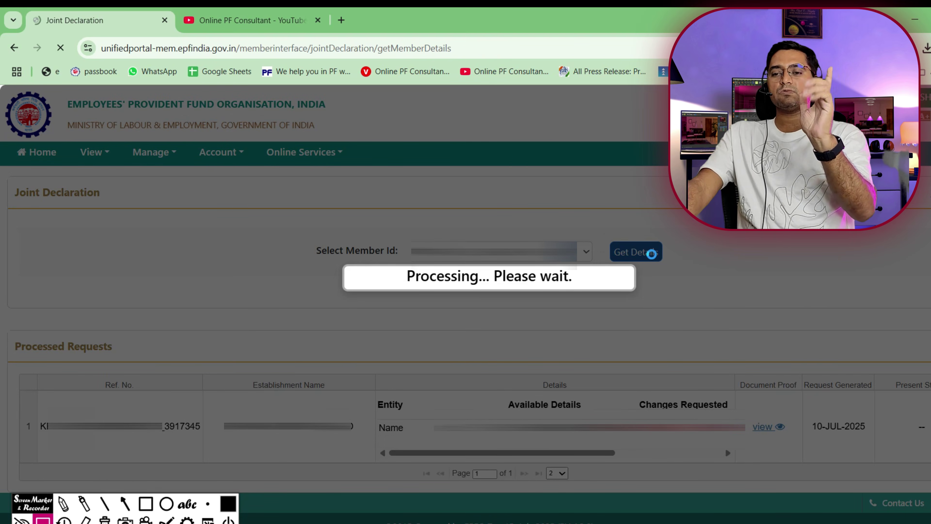
Enable editing of the Name and Date of Birth entries in the Joint Declaration's personal details.
scroll(678, 257, down, 5)
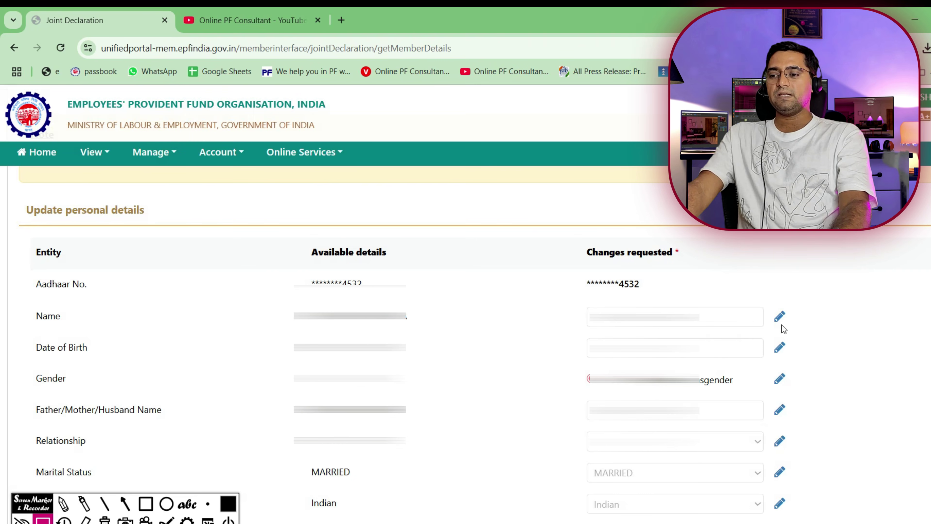
click(780, 316)
click(732, 304)
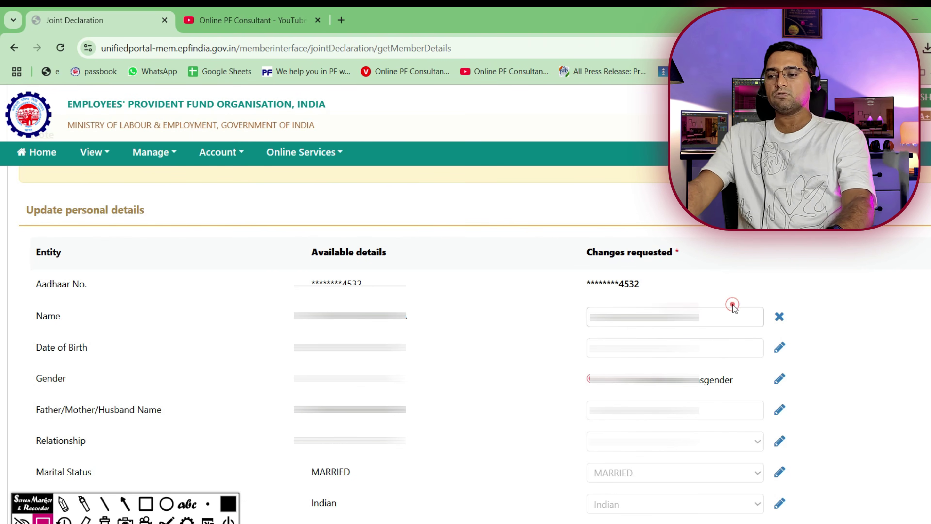
click(735, 311)
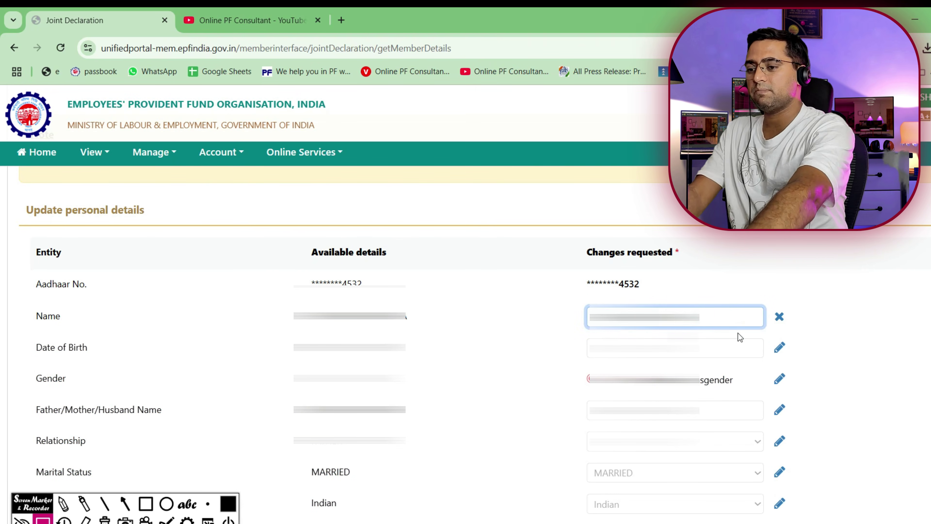
click(777, 355)
click(711, 342)
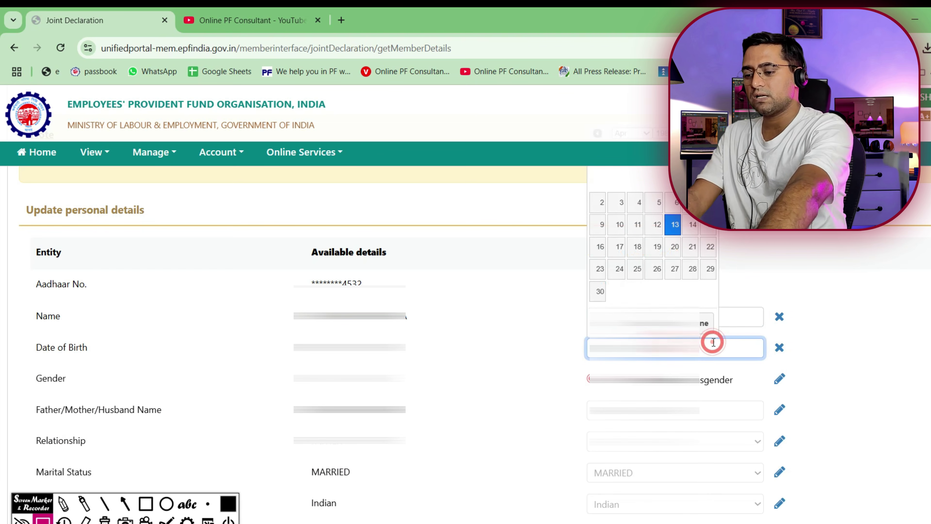
click(651, 261)
Give the Aadhaar consent for the joint declaration and proceed to the document uploads for member name and date of birth.
scroll(858, 362, down, 10)
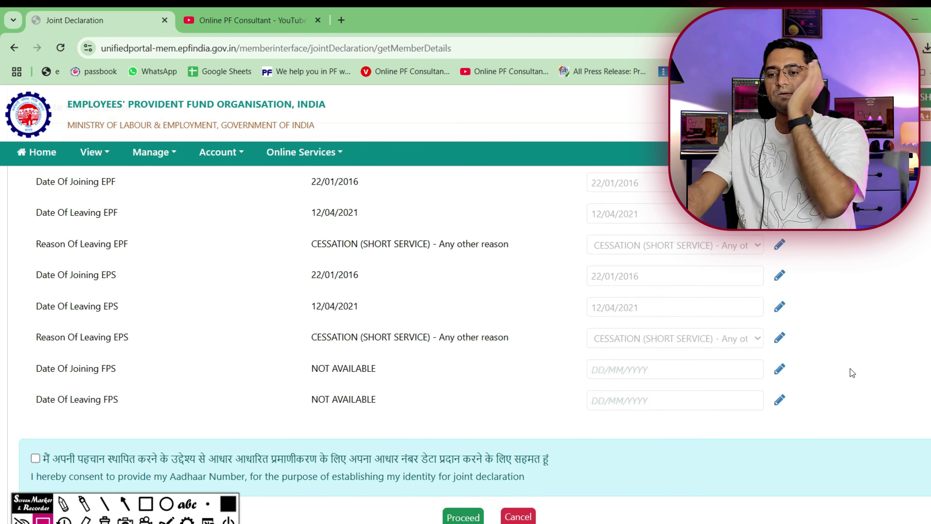
scroll(850, 370, down, 2)
click(35, 394)
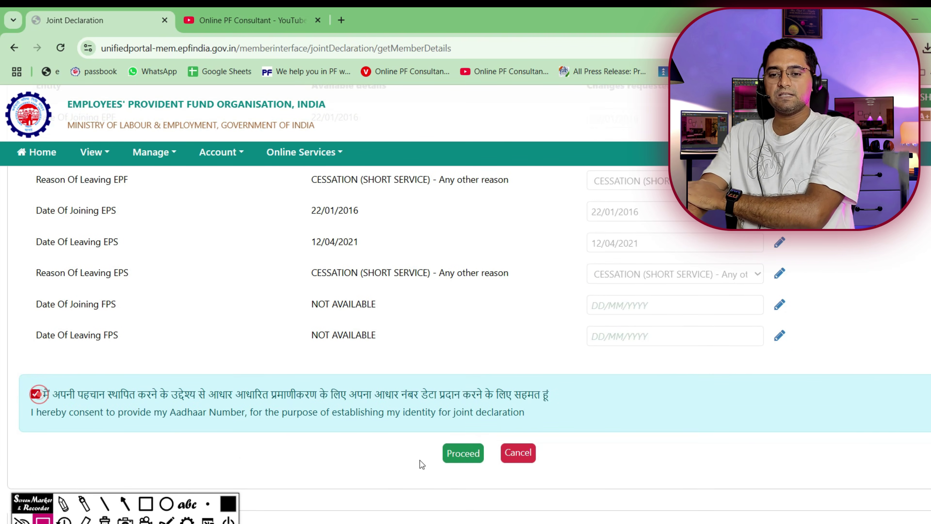
click(463, 453)
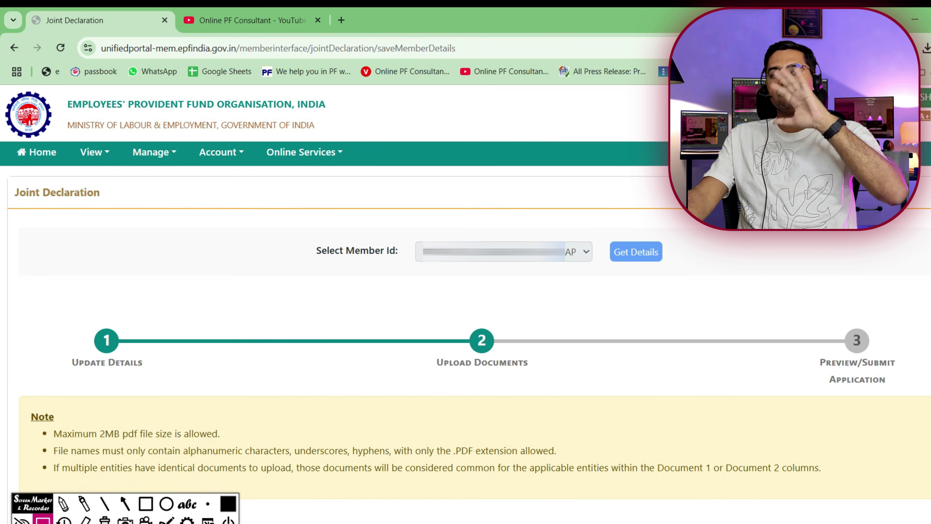
scroll(619, 319, down, 10)
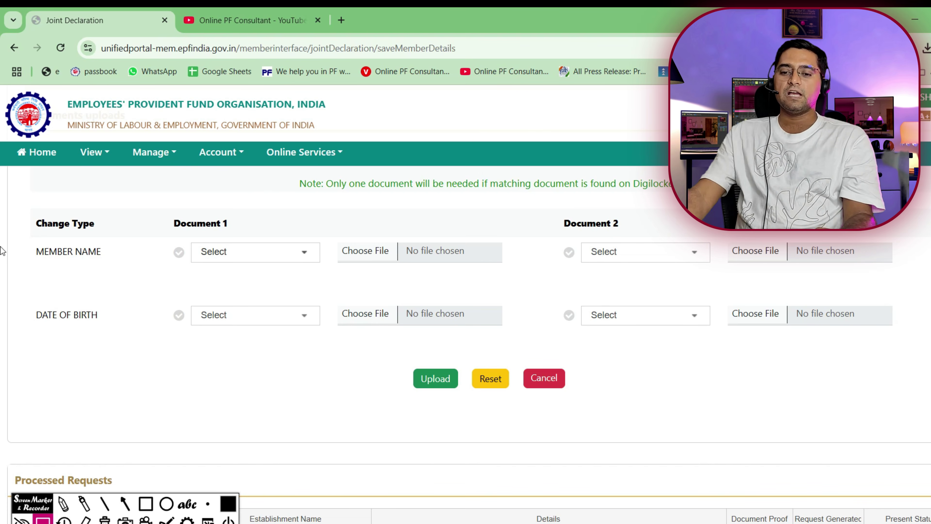
Handwrite "A → PF" with the pen over the document upload section, circle it and clear the drawing.
click(65, 509)
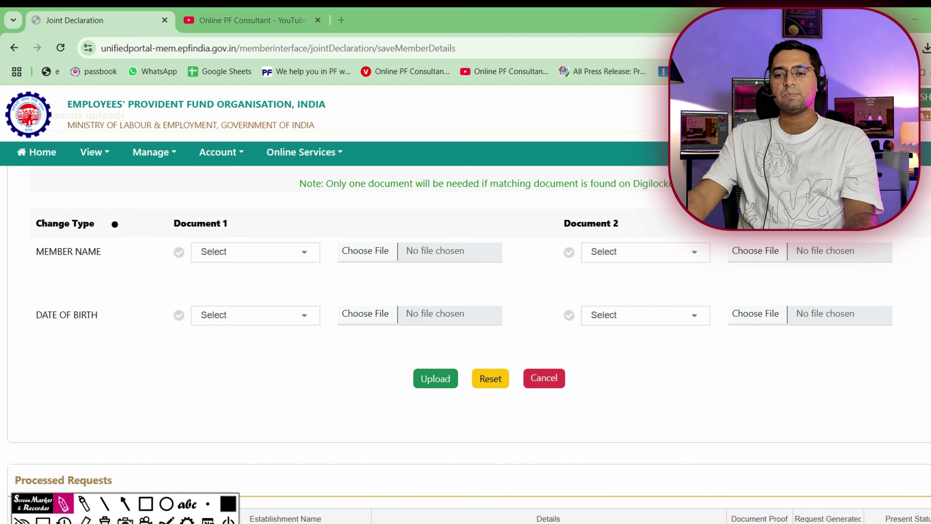
mouse_move(114, 223)
mouse_down()
mouse_move(129, 196)
mouse_move(176, 332)
mouse_up()
drag(100, 271, 165, 271)
mouse_move(222, 267)
mouse_down()
mouse_move(283, 261)
mouse_move(249, 296)
mouse_up()
mouse_move(387, 212)
mouse_down()
mouse_move(403, 354)
mouse_move(407, 260)
mouse_up()
mouse_move(473, 206)
mouse_down()
mouse_move(484, 319)
mouse_move(542, 171)
mouse_up()
drag(476, 254, 538, 247)
mouse_move(592, 168)
mouse_down()
mouse_move(335, 128)
mouse_move(55, 290)
mouse_move(246, 393)
mouse_move(580, 332)
mouse_move(603, 165)
mouse_move(515, 134)
mouse_up()
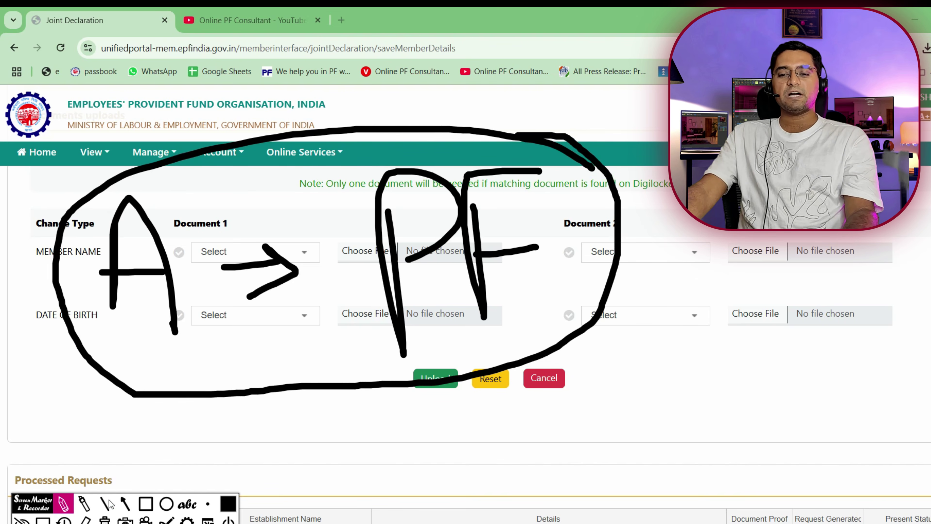
click(104, 519)
Handwrite a word starting "Employe" over the document upload section, clear it and restore the normal cursor.
mouse_move(219, 208)
mouse_down()
mouse_move(222, 176)
mouse_move(275, 169)
mouse_move(280, 212)
mouse_up()
drag(225, 244, 305, 241)
mouse_move(324, 203)
mouse_down()
mouse_move(325, 254)
mouse_move(328, 228)
mouse_move(354, 213)
mouse_move(413, 256)
mouse_move(429, 286)
mouse_move(469, 244)
mouse_move(538, 204)
mouse_move(564, 211)
mouse_move(656, 195)
mouse_move(698, 238)
mouse_up()
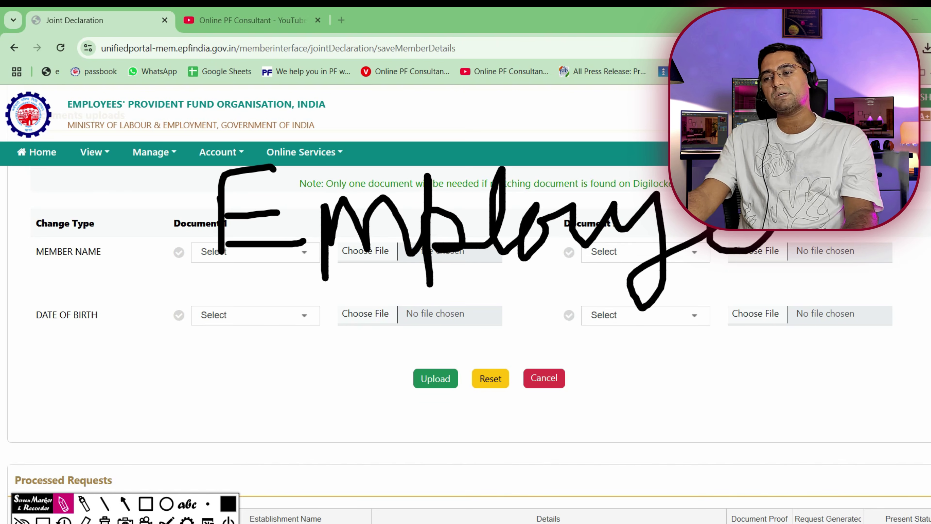
drag(773, 232, 812, 259)
click(105, 521)
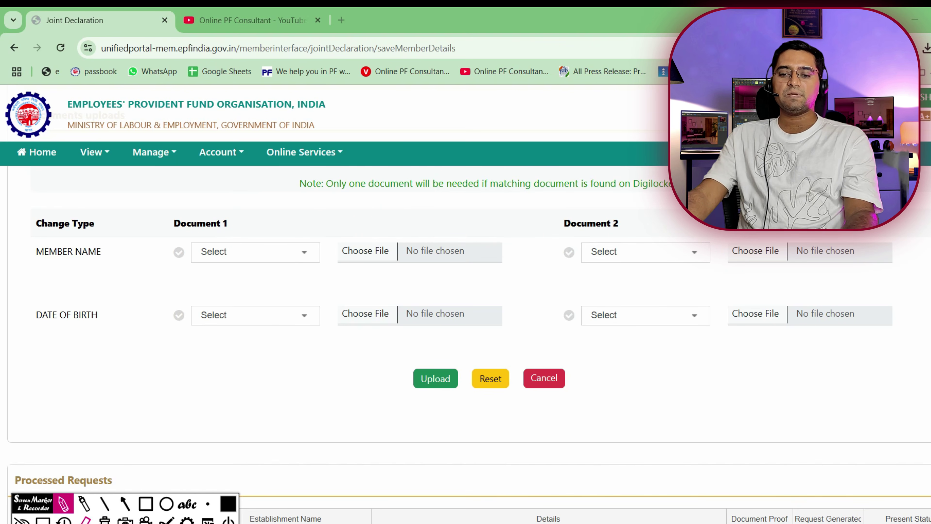
click(45, 521)
Open the KYC page and draw three stacked rectangles beside the Add KYC heading.
click(152, 153)
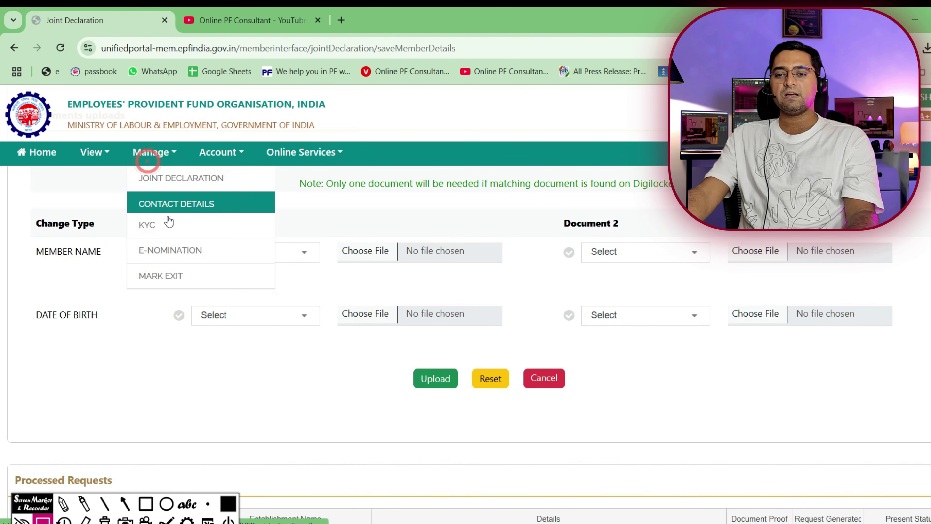
click(166, 218)
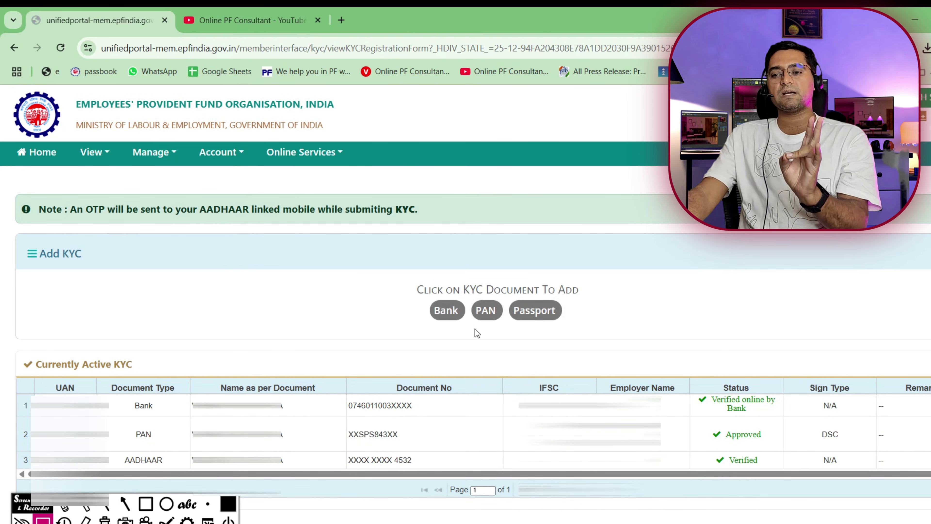
click(145, 505)
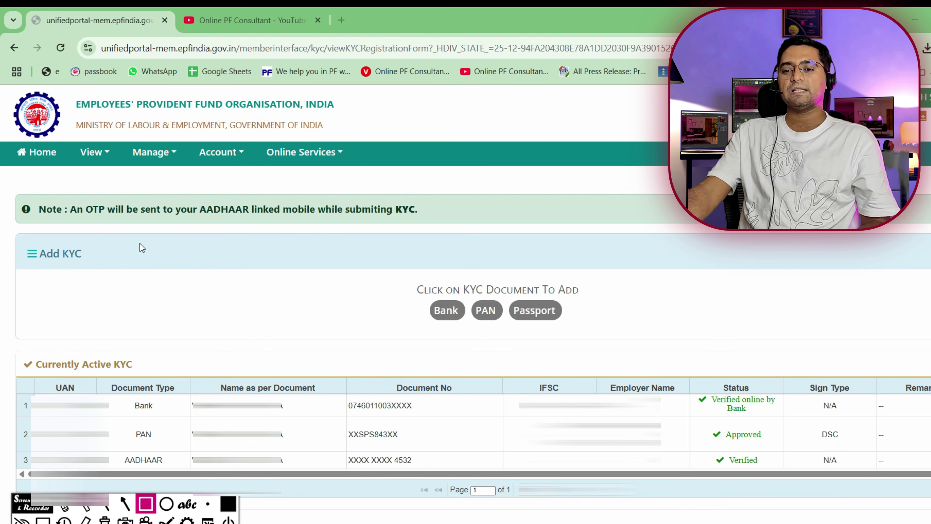
drag(140, 244, 224, 279)
drag(138, 285, 226, 319)
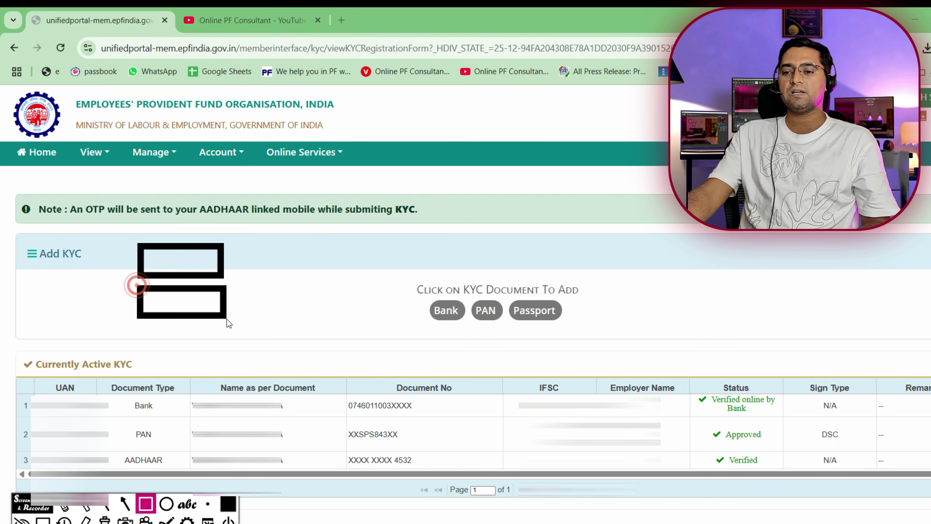
drag(134, 324, 229, 362)
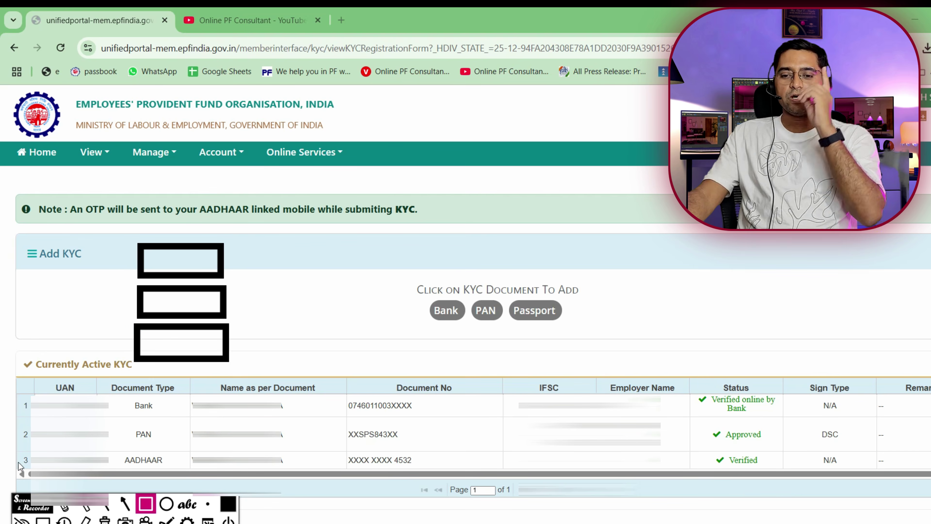
Draw a tick before and an arrow after the top rectangle, plus a separate box with a curved arrow pointing into it.
click(63, 507)
drag(88, 253, 147, 234)
mouse_move(232, 261)
mouse_down()
mouse_move(247, 262)
mouse_move(245, 244)
mouse_move(250, 270)
mouse_up()
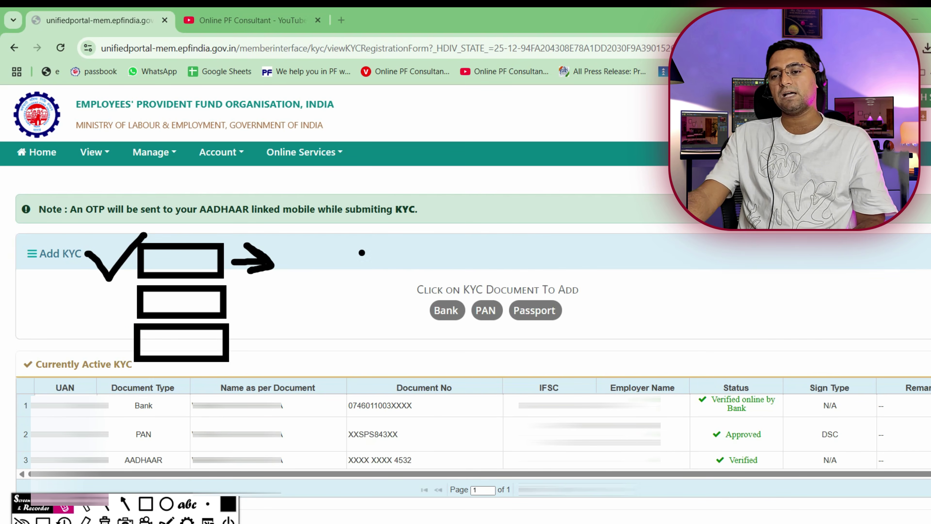
mouse_move(381, 265)
mouse_down()
mouse_move(377, 234)
mouse_move(500, 227)
mouse_move(439, 270)
mouse_move(368, 274)
mouse_move(378, 253)
mouse_up()
mouse_move(586, 222)
mouse_down()
mouse_move(579, 179)
mouse_move(493, 218)
mouse_move(516, 195)
mouse_up()
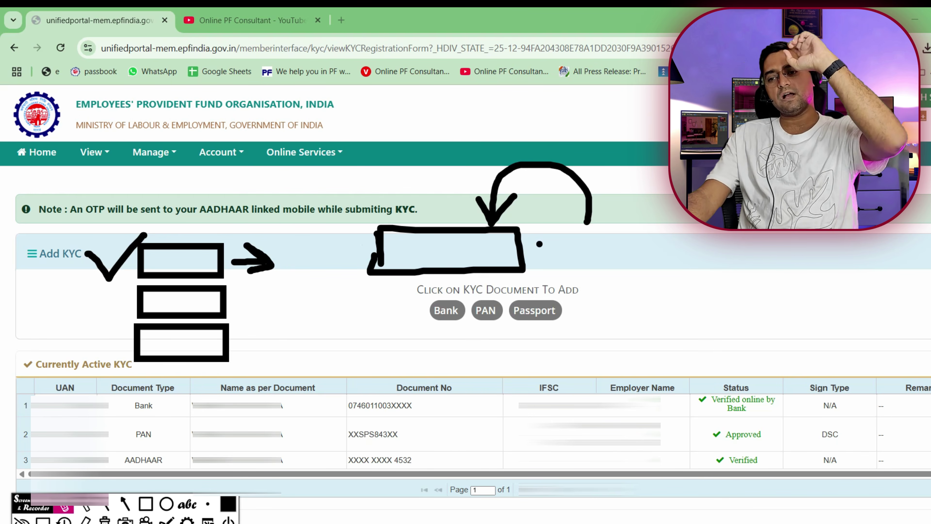
Handwrite a word starting "Unde" beside the curved arrow, clear all drawings and restore the normal cursor.
mouse_move(686, 225)
mouse_down()
mouse_move(717, 231)
mouse_move(739, 263)
mouse_move(805, 256)
mouse_up()
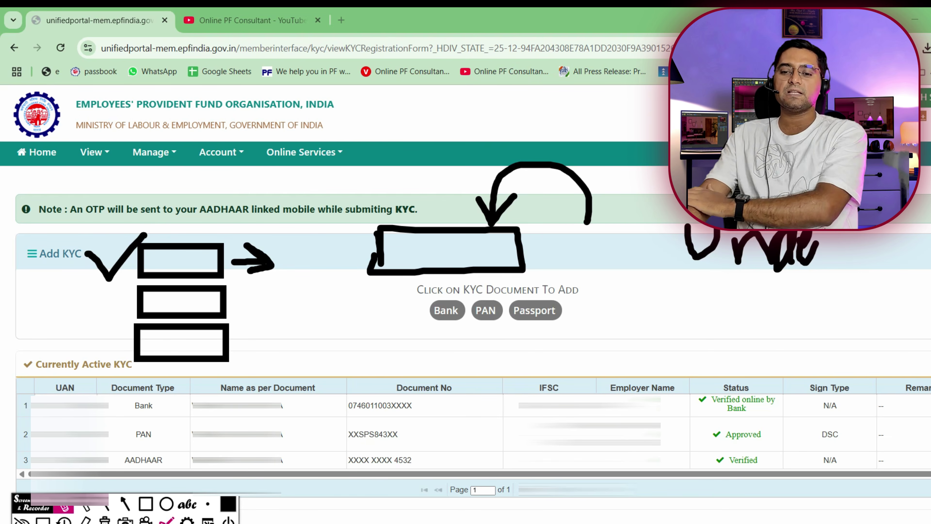
click(105, 520)
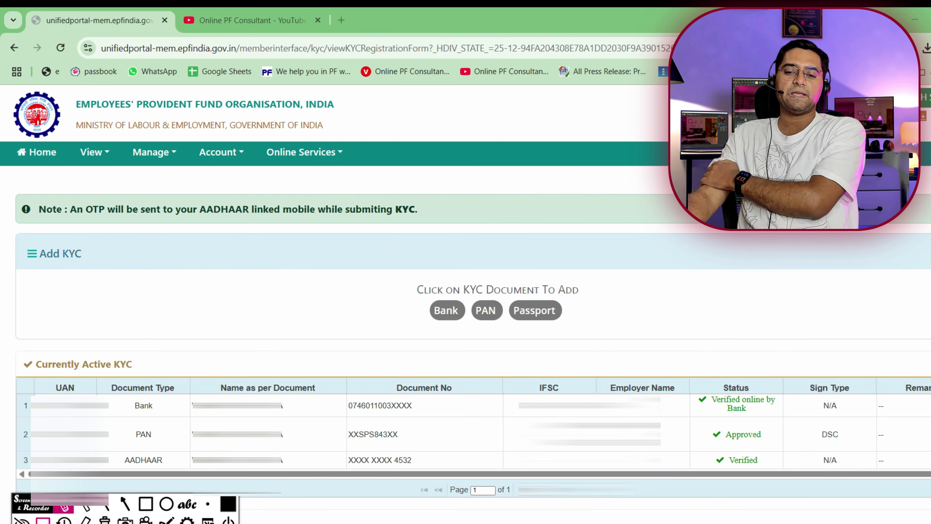
click(42, 520)
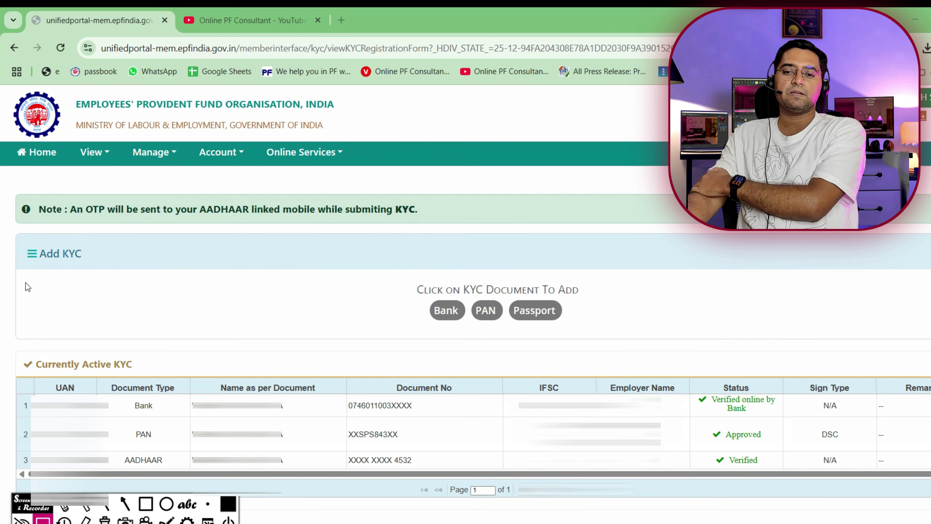
Return to the member home page, expand Profile information and highlight the AADHAAR entry with its status.
click(40, 153)
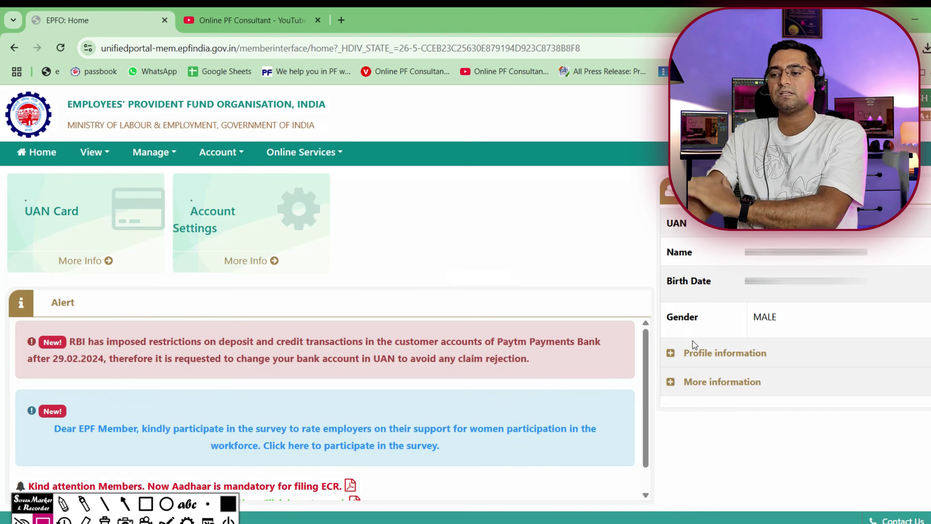
click(694, 352)
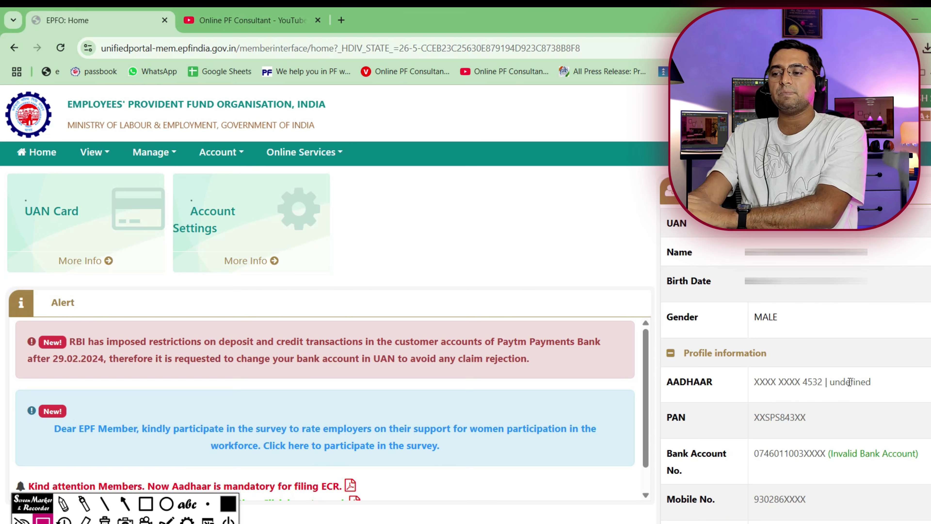
drag(872, 383, 745, 383)
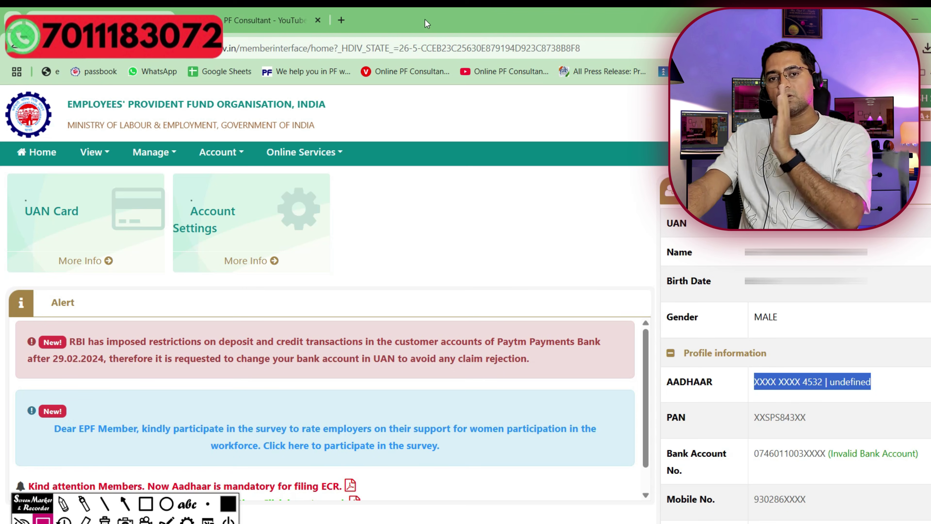
Switch to the Online PF Consultant channel page on YouTube.
click(260, 22)
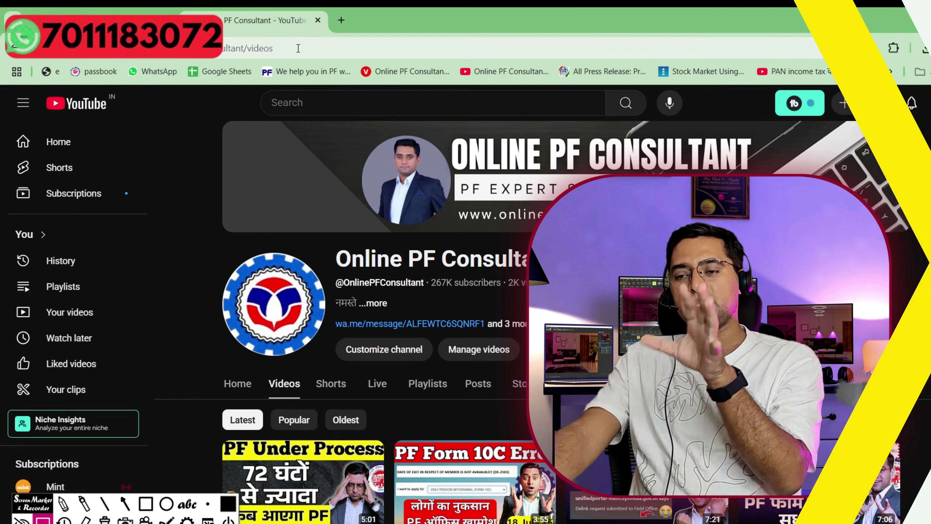